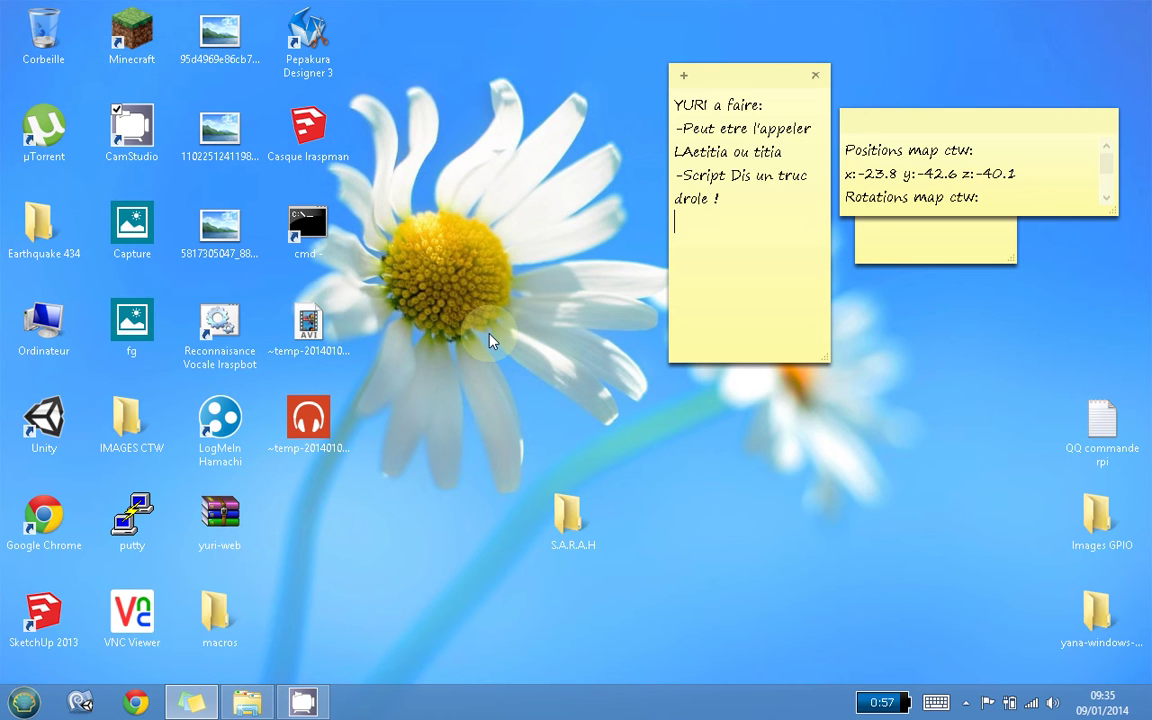
Step: Group the SketchUp 2013 and Pepakura Designer 3 shortcuts mid-desktop and move the S.A.R.A.H folder beside yuri-web
left_click(106, 600)
left_click_drag(46, 612, 669, 407)
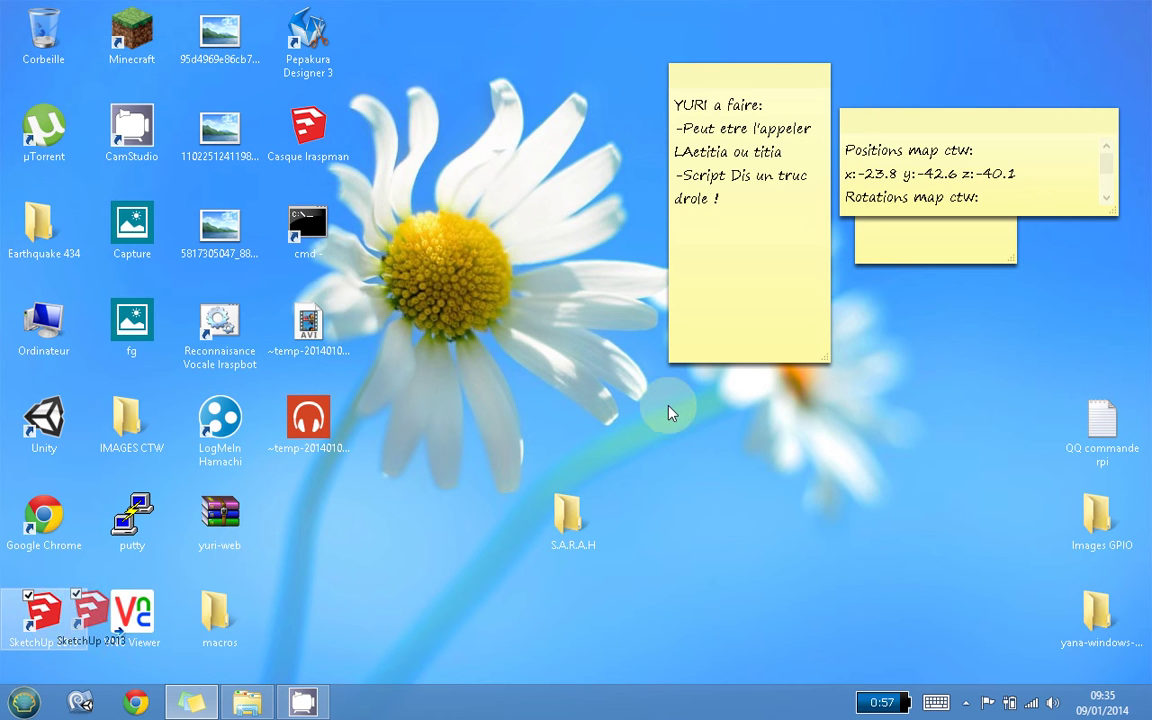
left_click_drag(577, 418, 577, 418)
mouse_move(568, 515)
left_mouse_down()
mouse_move(309, 623)
mouse_move(305, 520)
left_mouse_up()
left_click(573, 425)
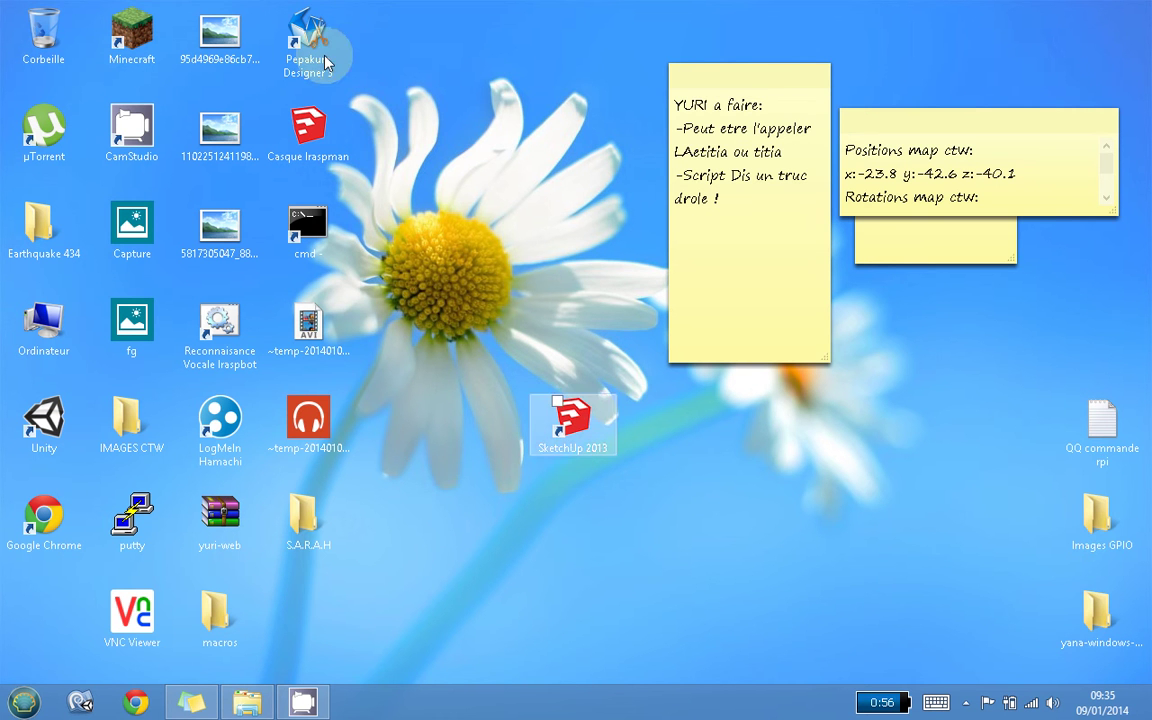
left_click(340, 77)
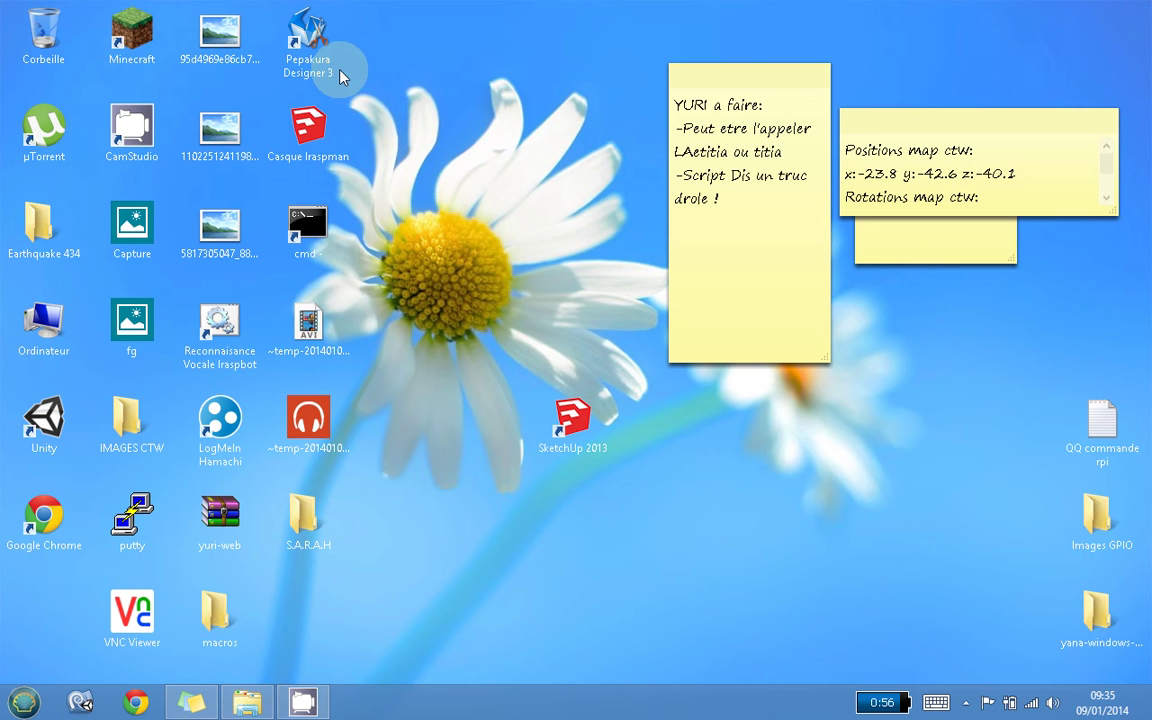
left_click(310, 64)
left_click_drag(310, 64, 516, 413)
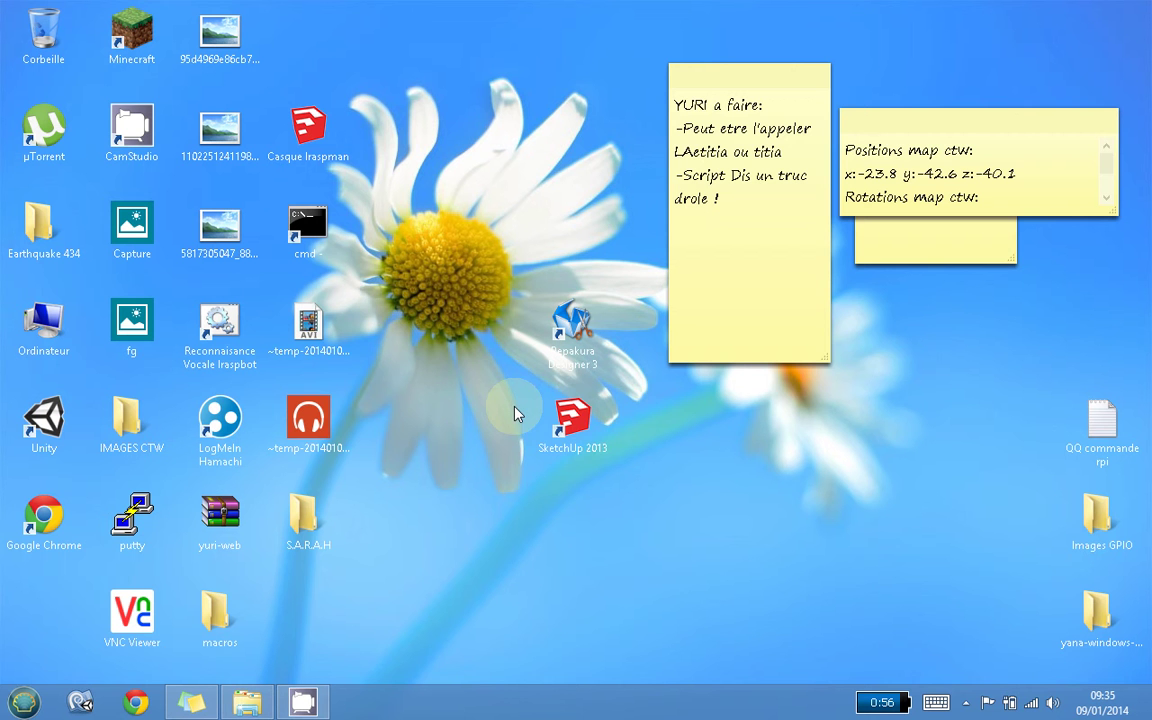
Step: Launch SketchUp 2013 and dismiss its error report without sending it
left_click(572, 420)
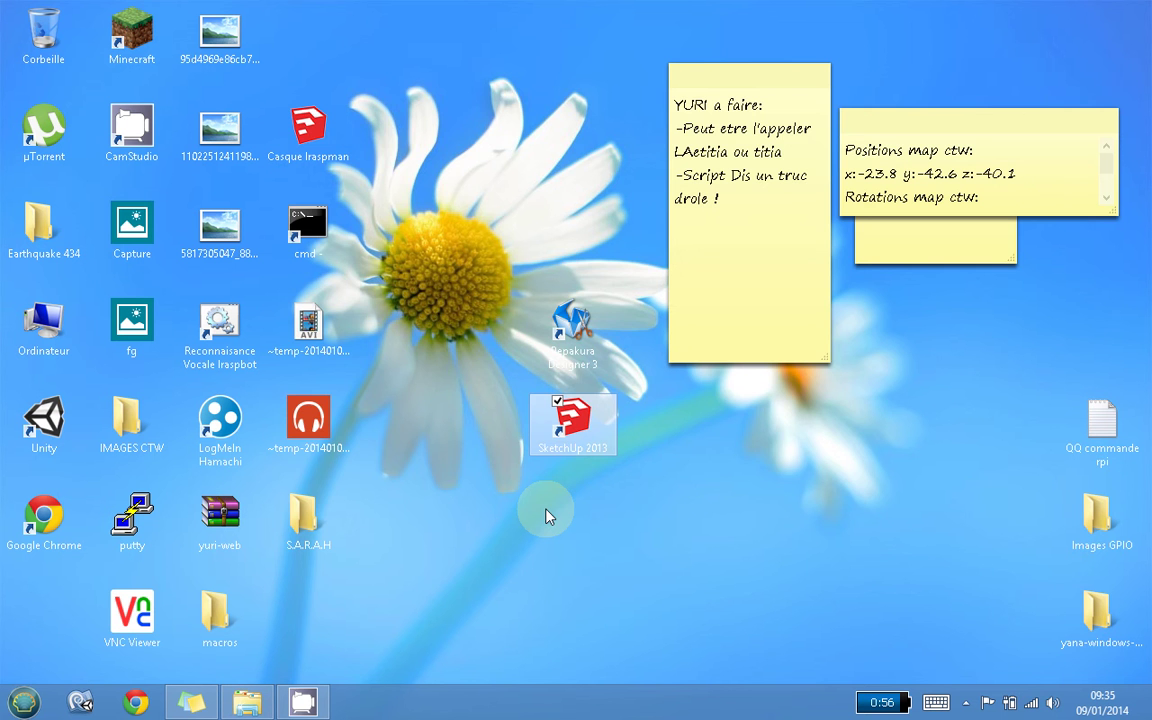
key("Return")
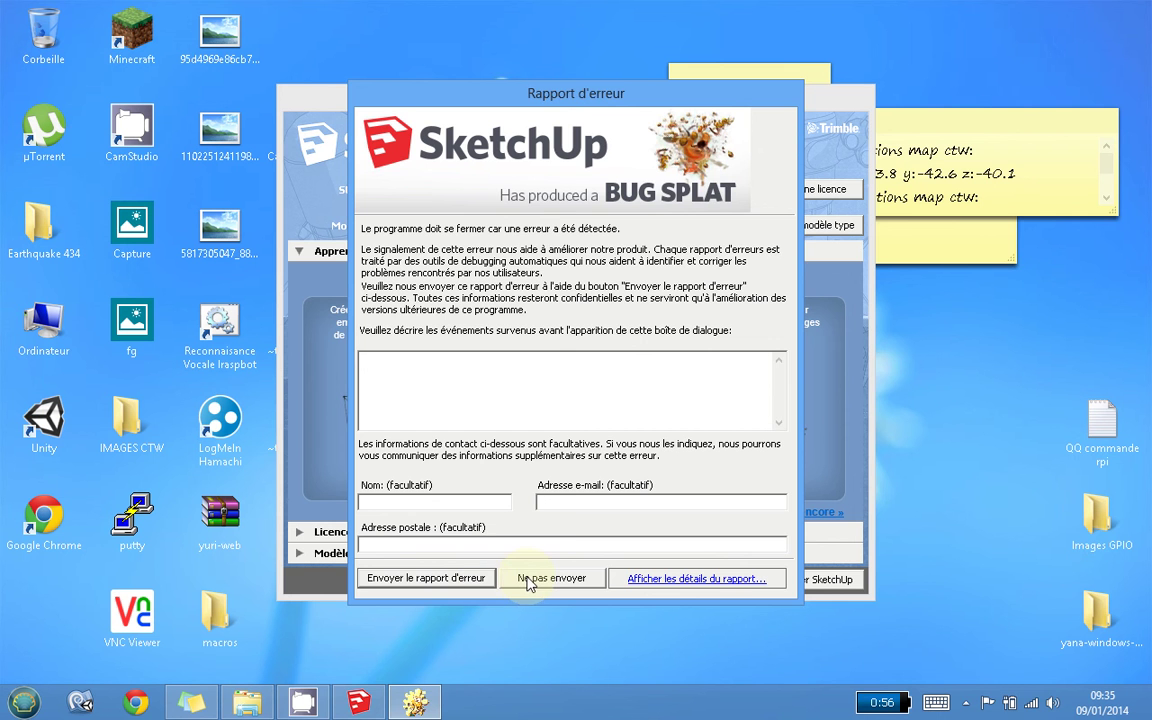
left_click(530, 580)
Step: Choose the Modèle Type Simple - Mètres template and start using SketchUp
left_click(300, 553)
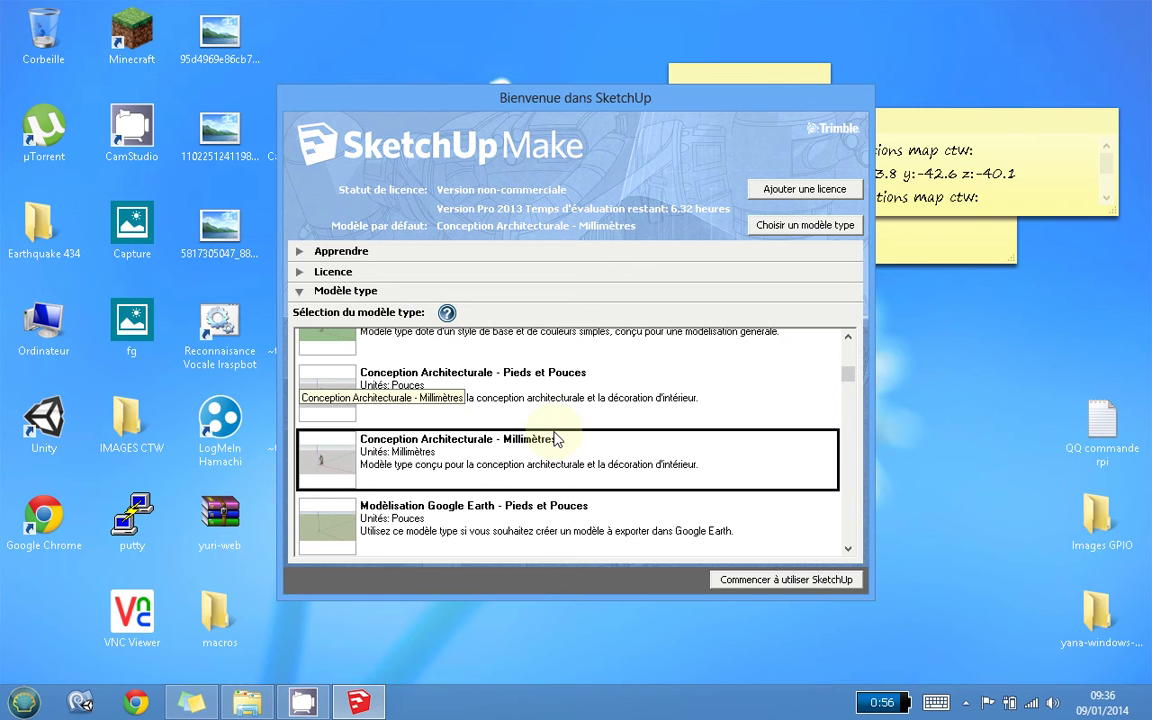
scroll(530, 435, "up", 2)
left_click(498, 428)
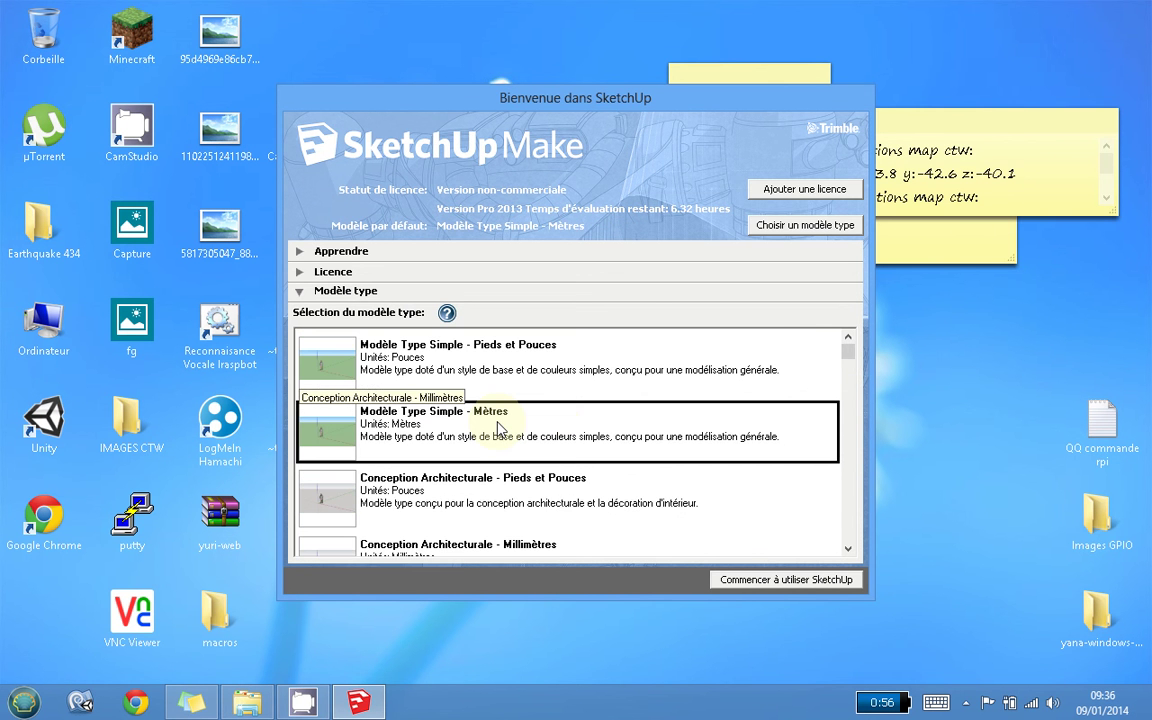
left_click(738, 578)
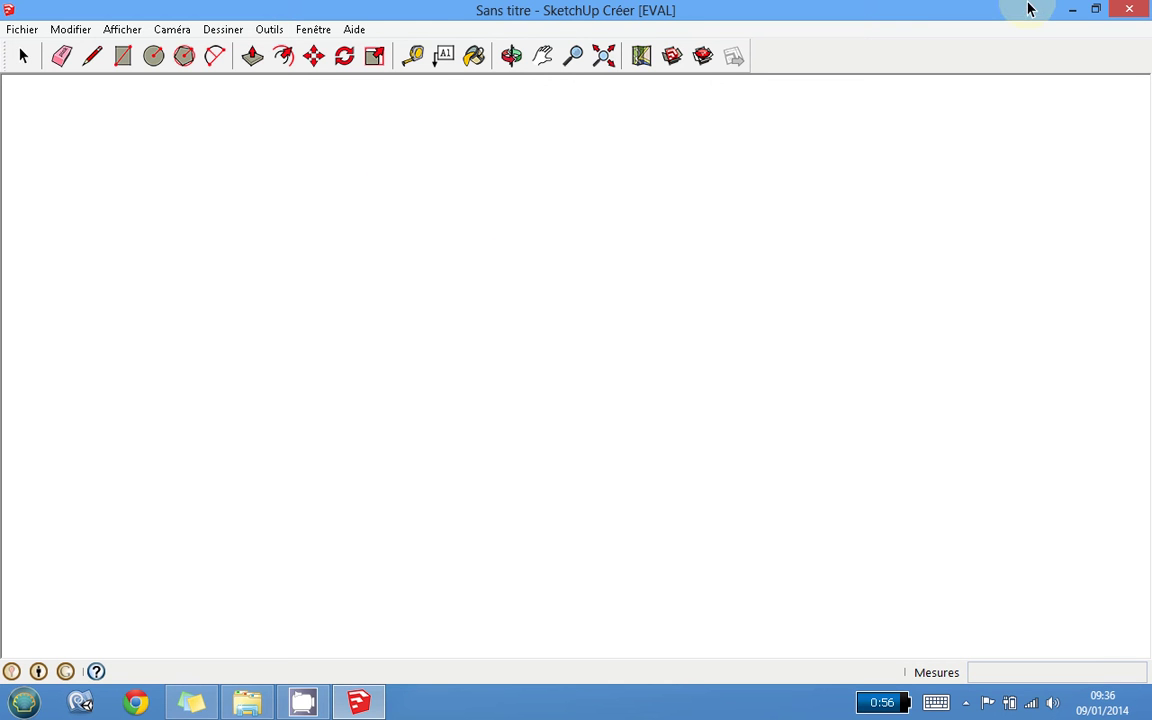
Step: Minimize SketchUp and launch Pepakura Designer 3 from the desktop
left_click(1071, 10)
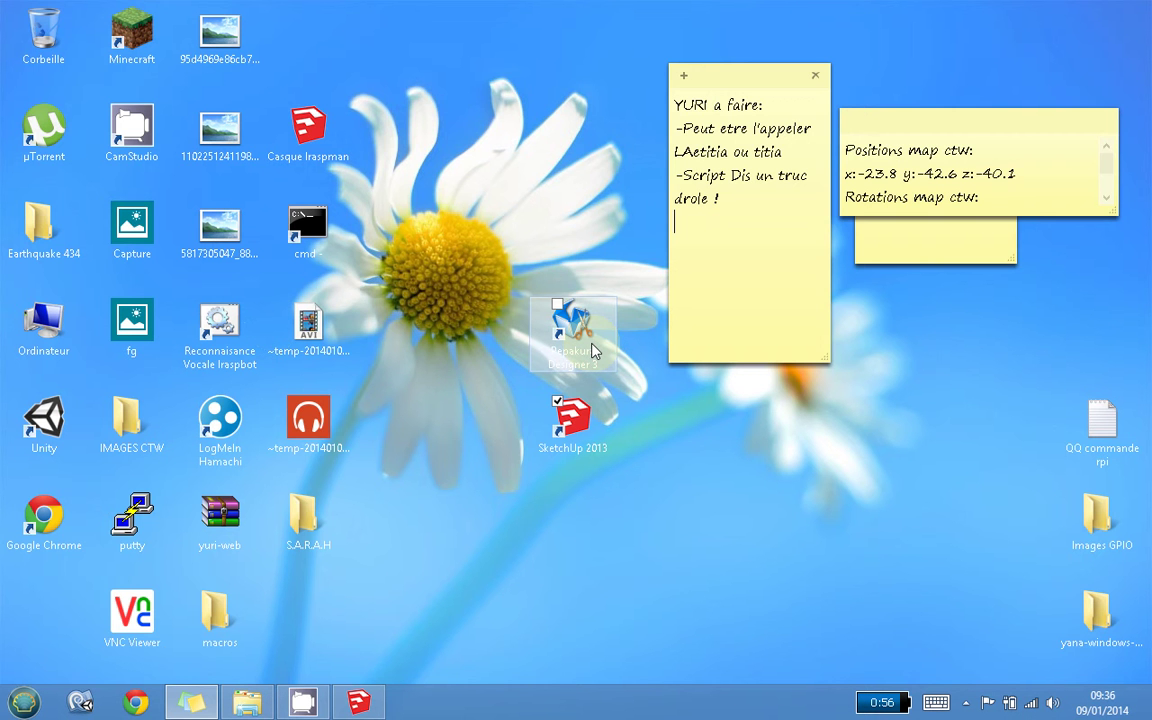
double_click(594, 350)
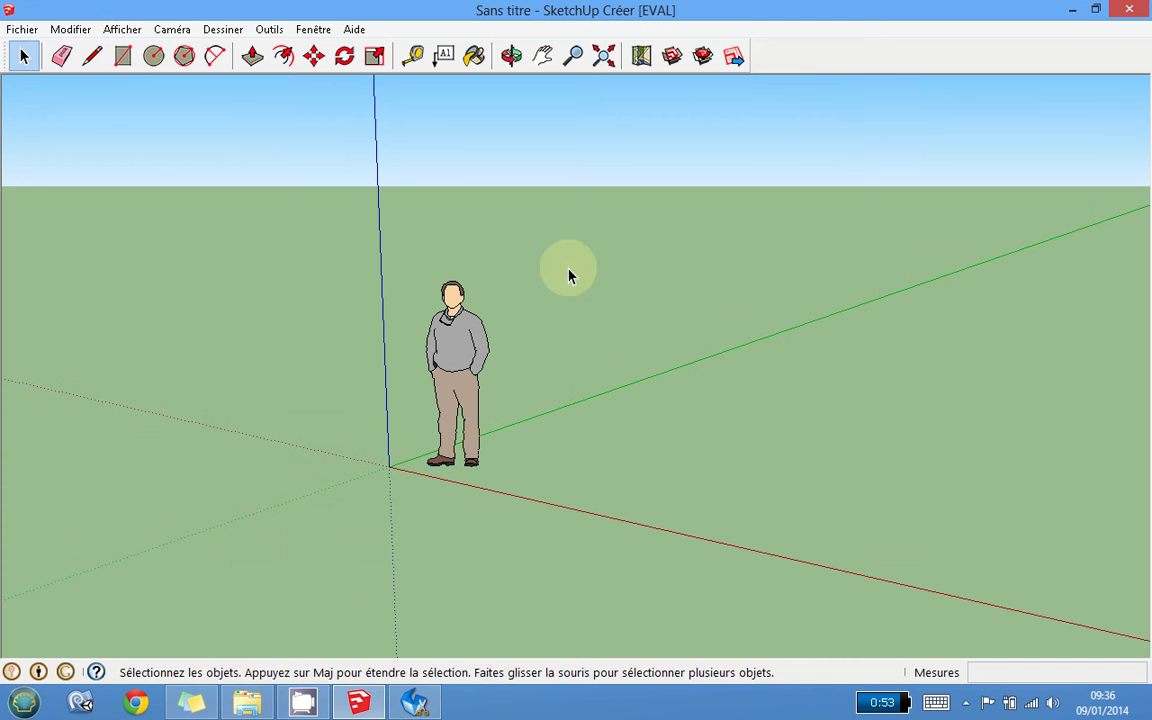
Step: Hide the default standing person component near the origin in SketchUp
left_click(124, 57)
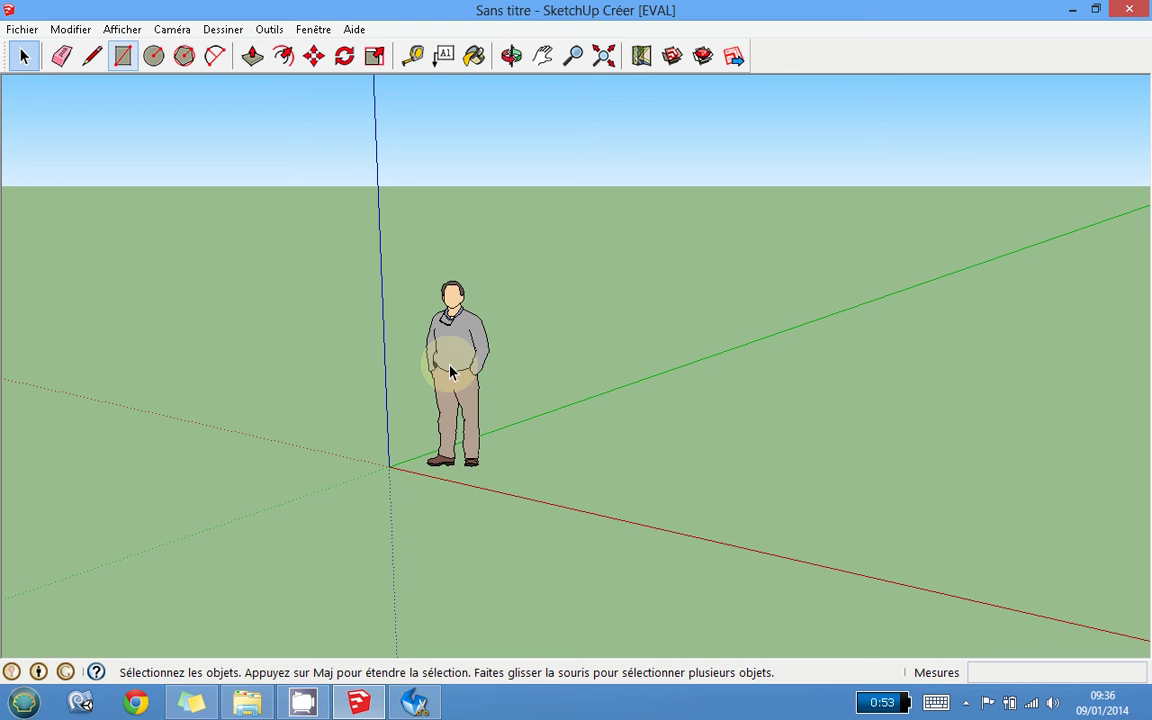
right_click(450, 372)
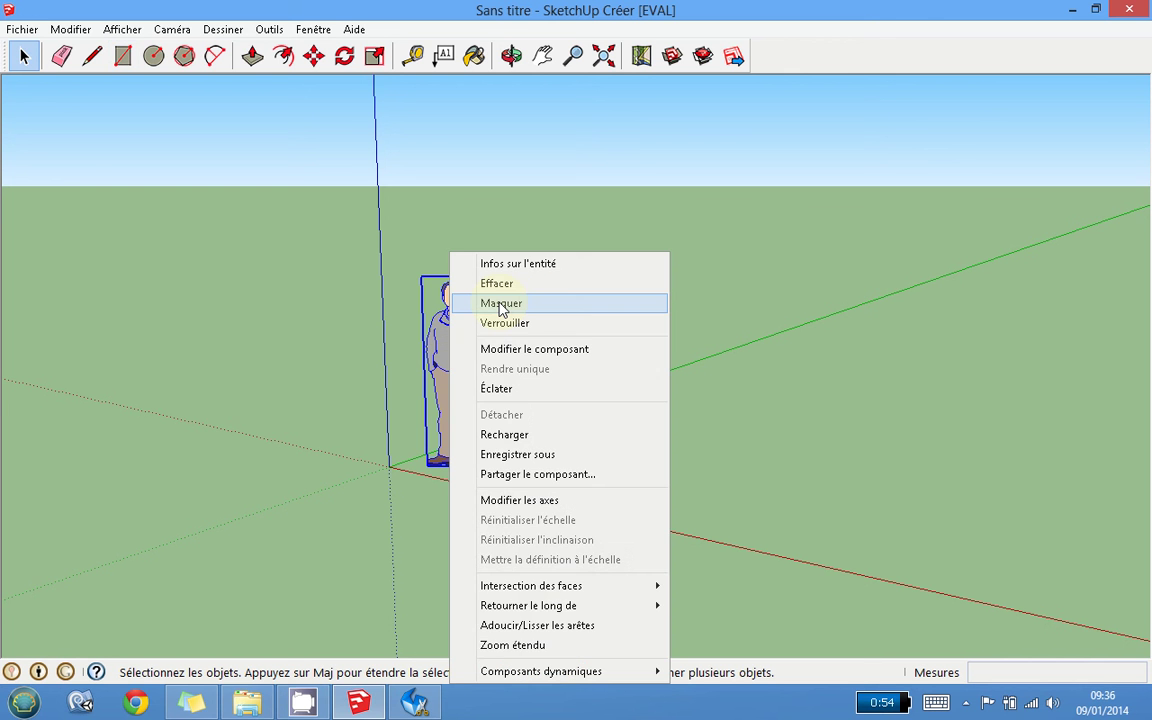
left_click(501, 301)
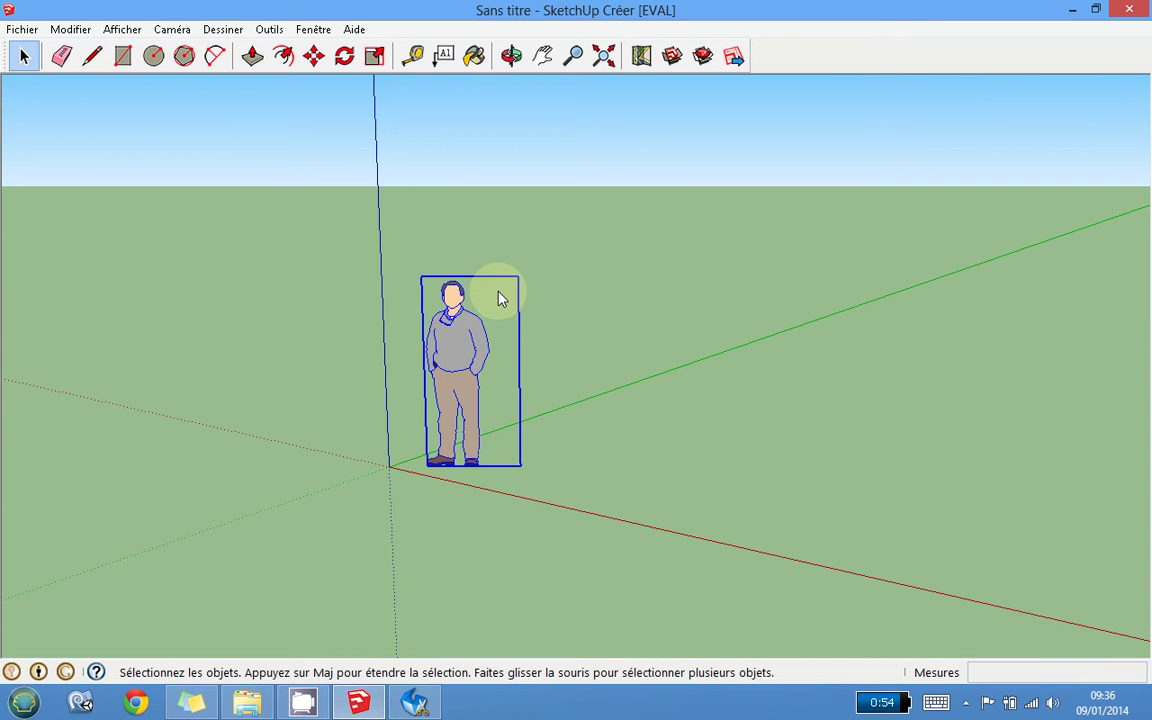
Step: Draw a rectangle on the ground near the origin and Push/Pull it into a box, finally lowering its top about 0.52 m
key("l")
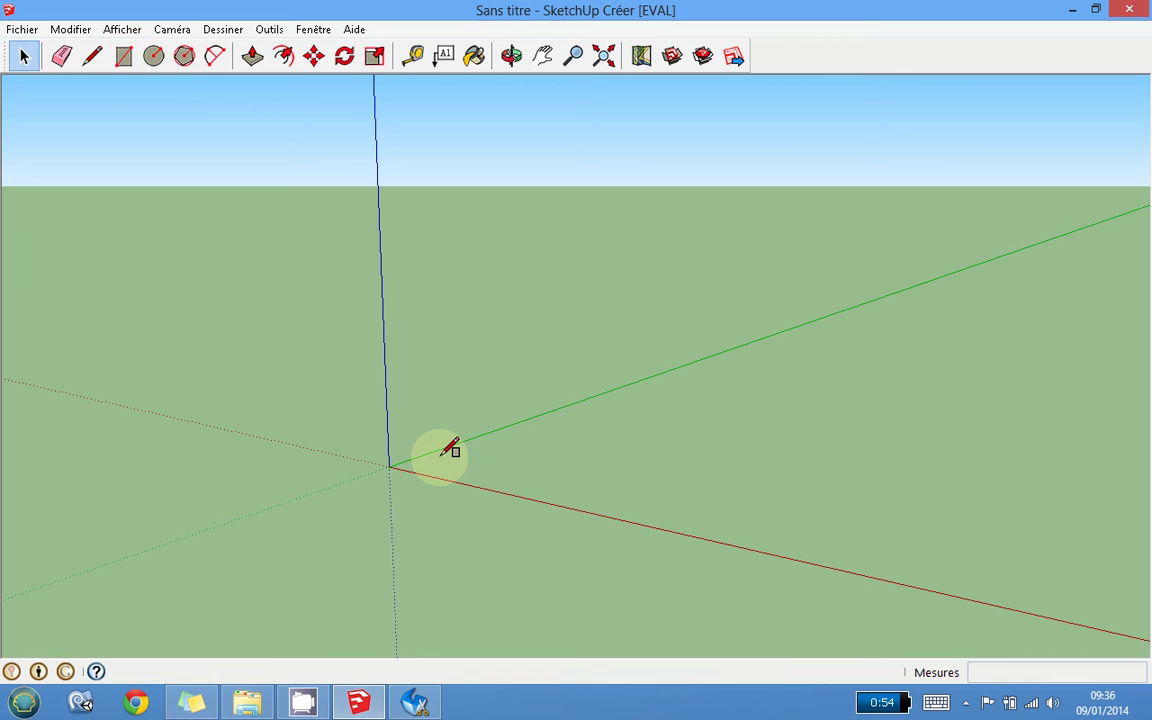
left_click_drag(441, 457, 847, 432)
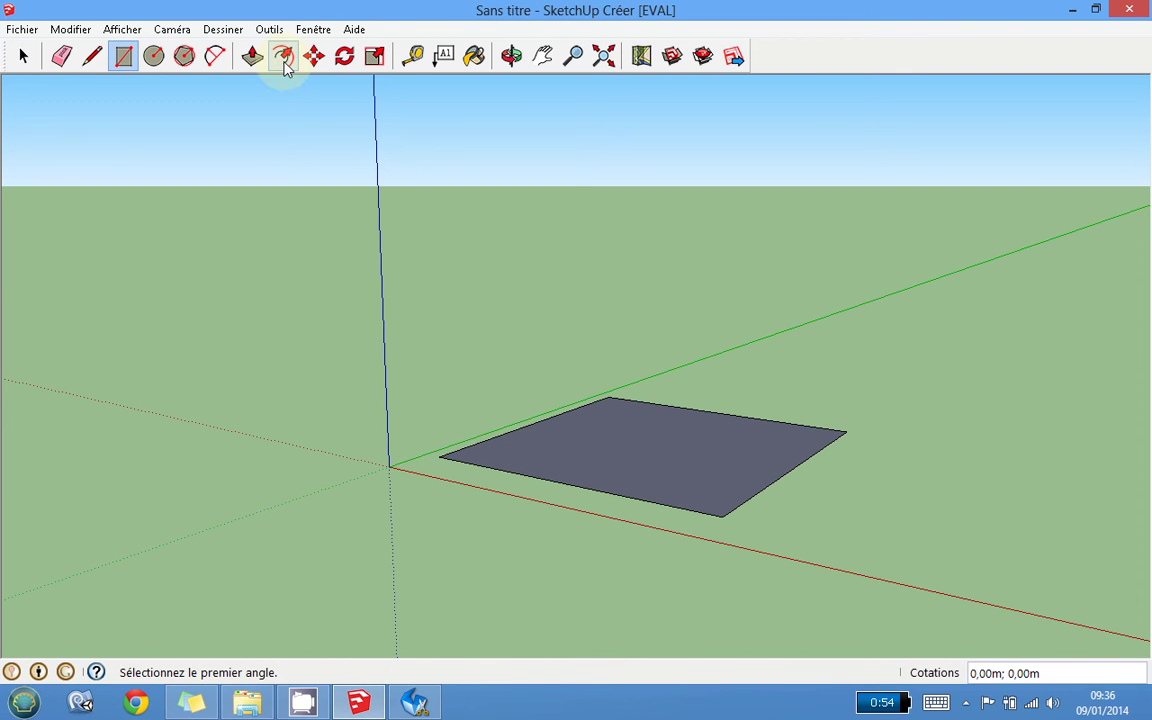
key("p")
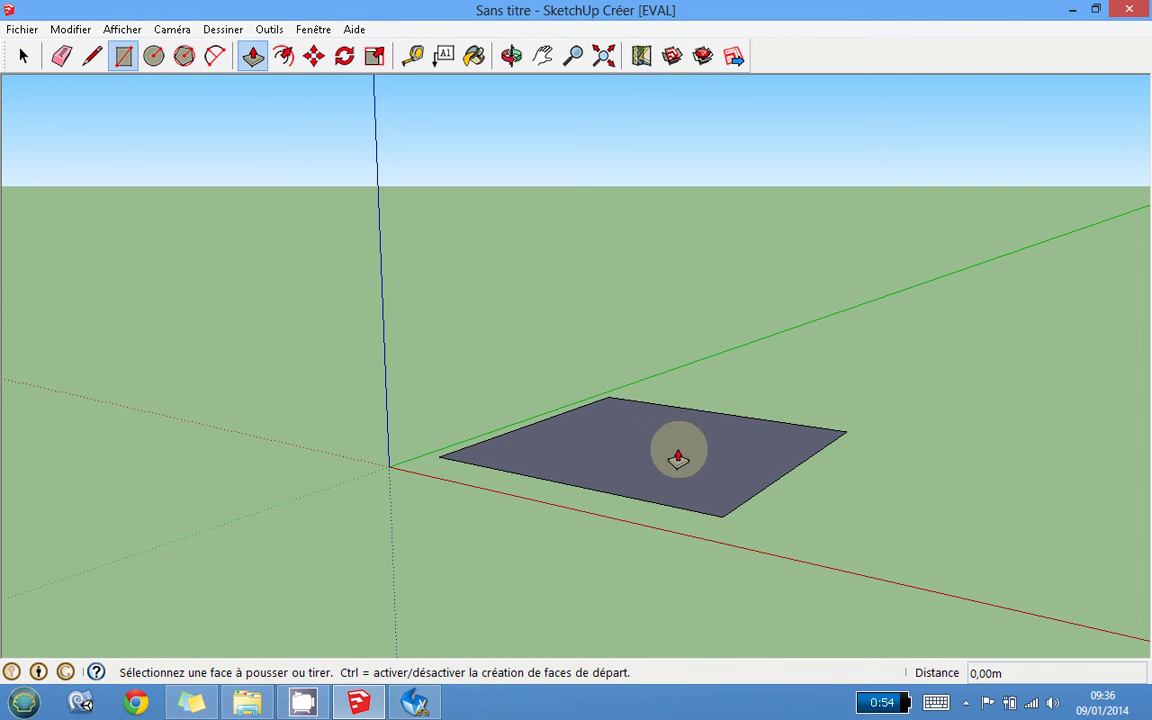
left_click_drag(678, 458, 718, 270)
middle_click_drag(754, 398, 691, 288)
left_click_drag(691, 288, 757, 390)
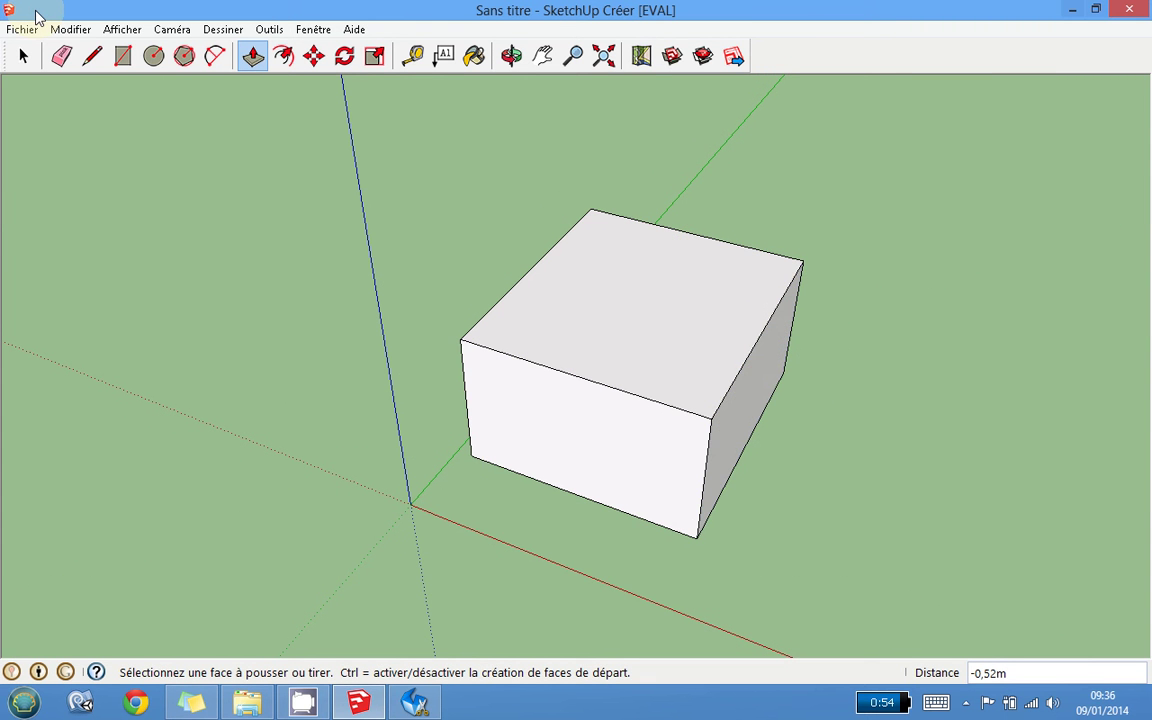
Step: Export the box as a 3D model to the Bureau folder, named Test tuto, in Google Earth (*.kmz) format
left_click(22, 29)
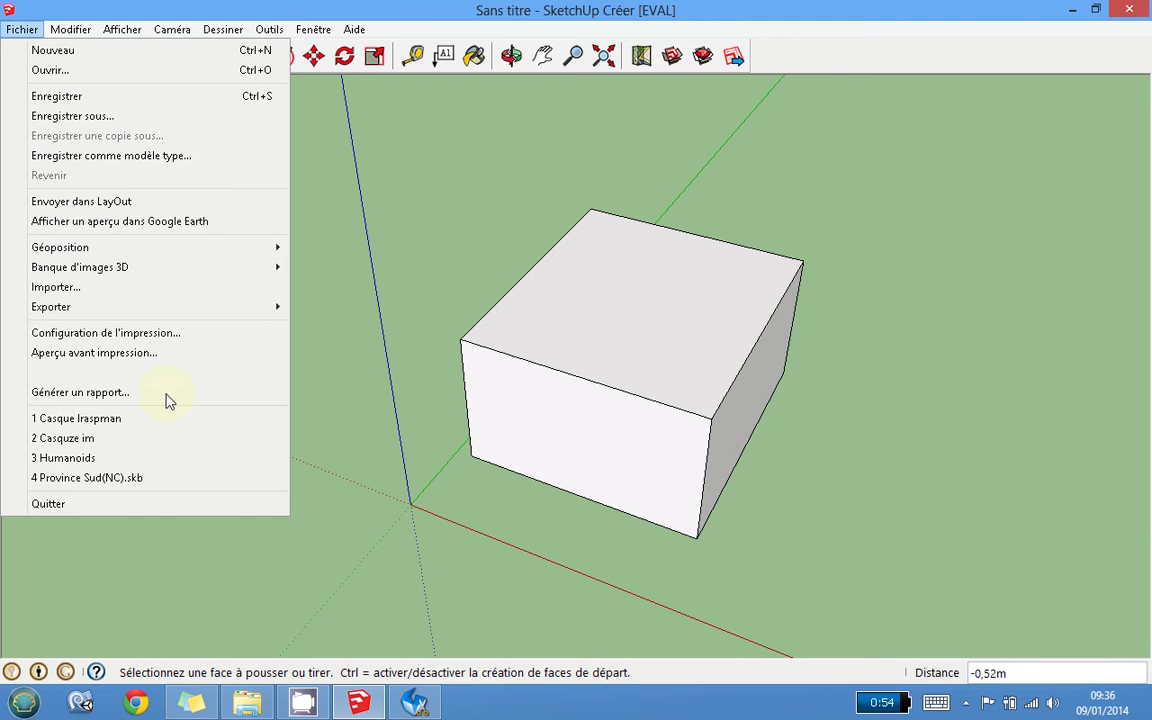
mouse_move(147, 307)
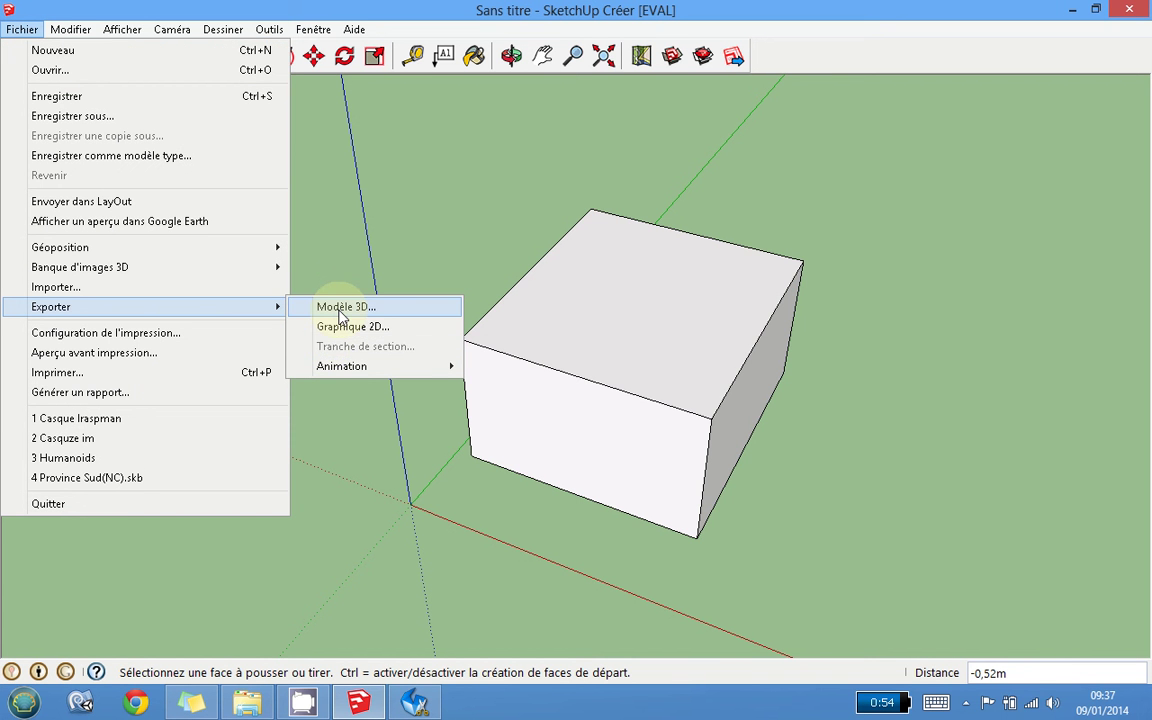
left_click(340, 311)
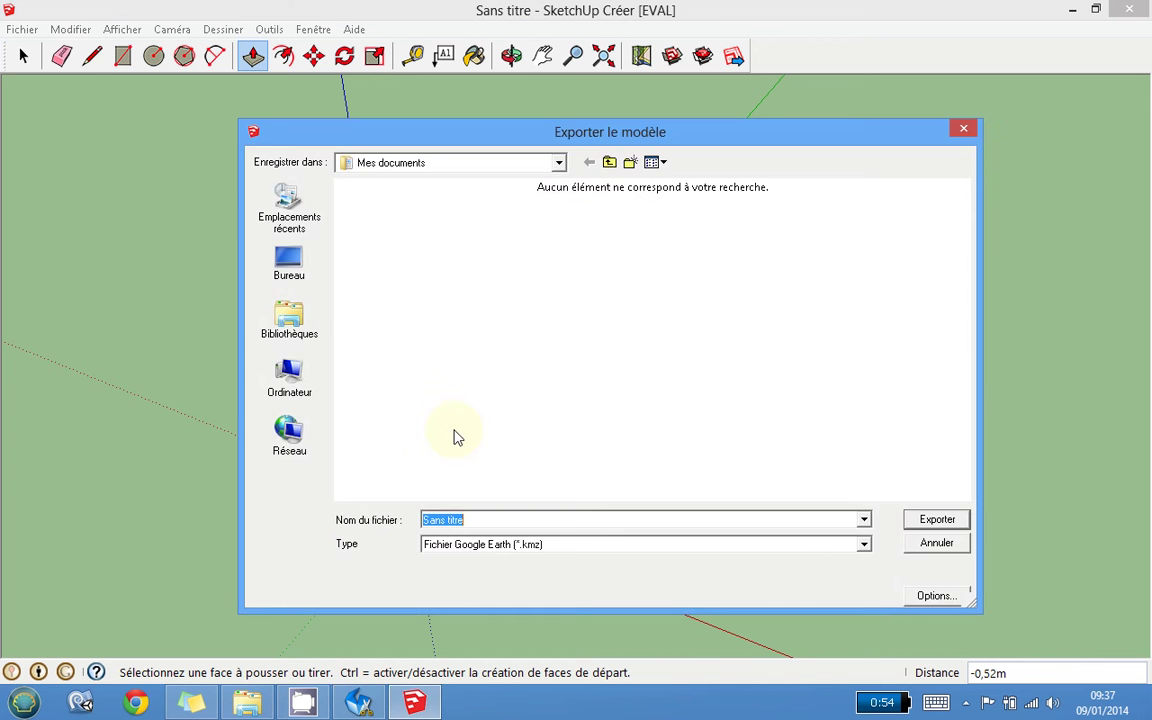
left_click(289, 264)
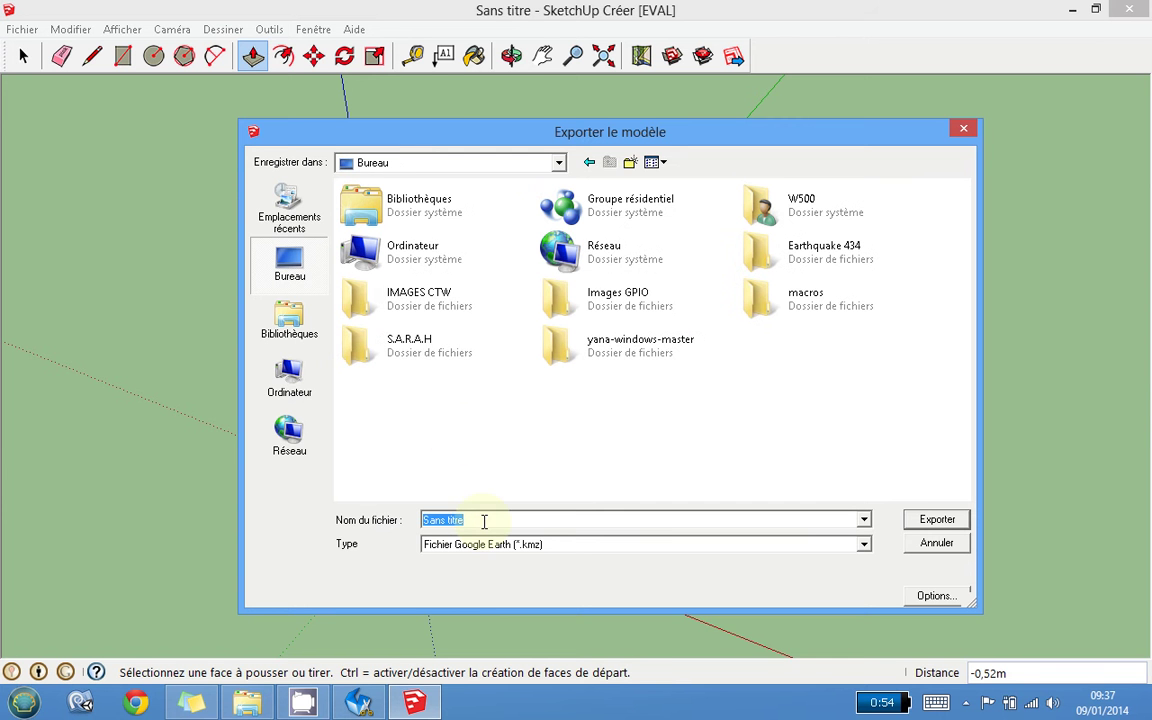
left_click_drag(484, 521, 336, 517)
type("T")
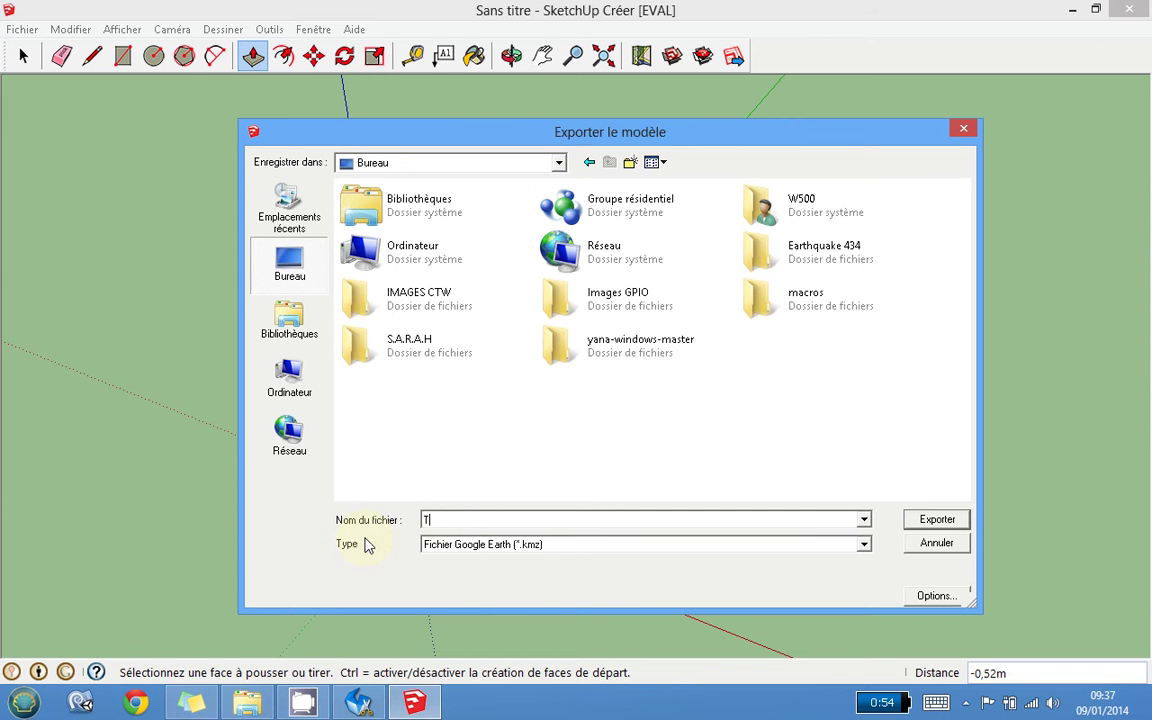
type("est tuto")
left_click(680, 546)
left_click(442, 386)
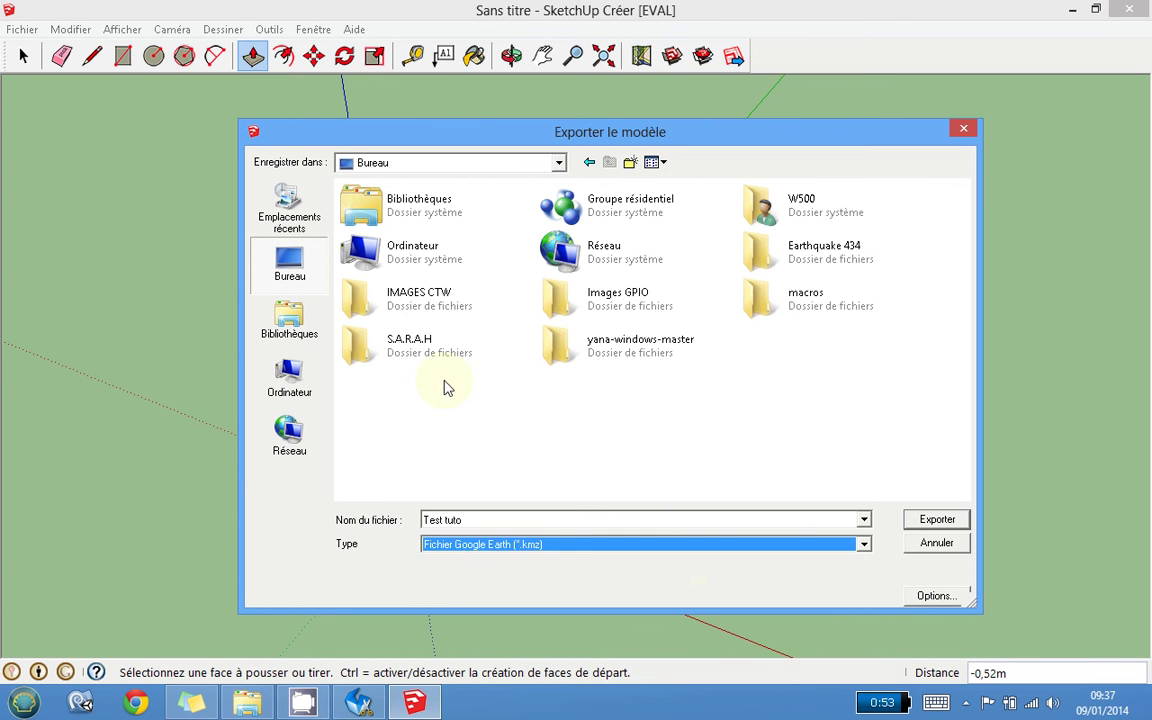
left_click(922, 515)
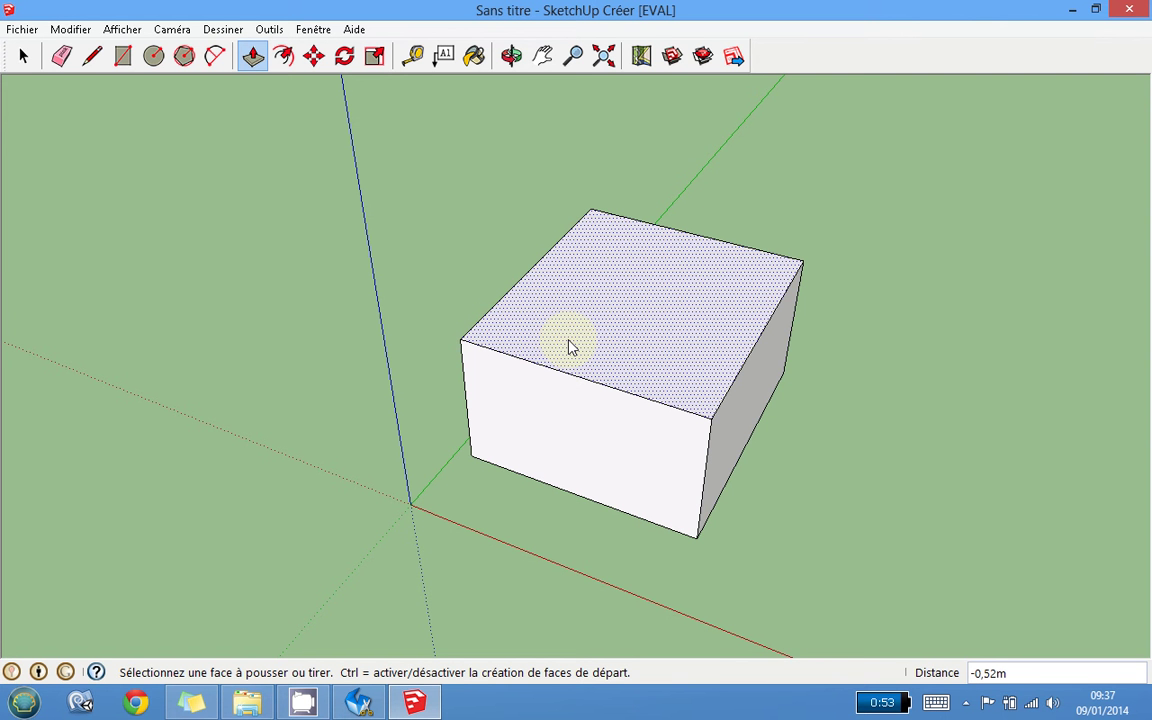
Step: Close SketchUp without saving the untitled model
left_click(1131, 10)
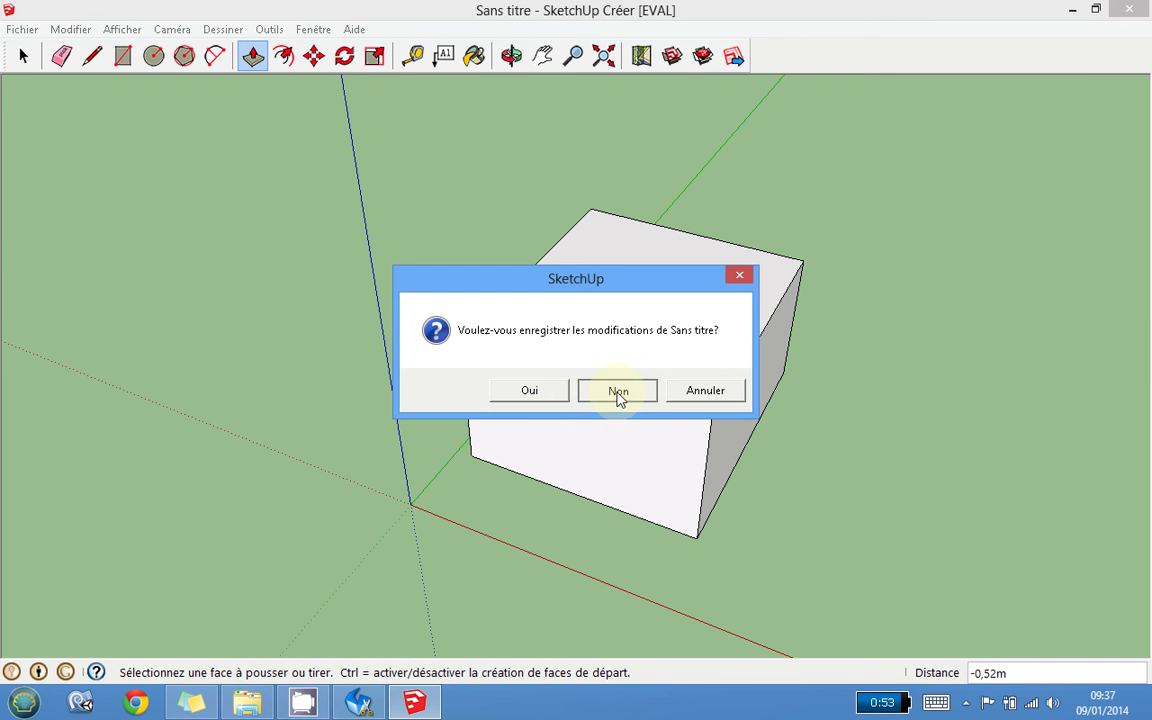
left_click(618, 392)
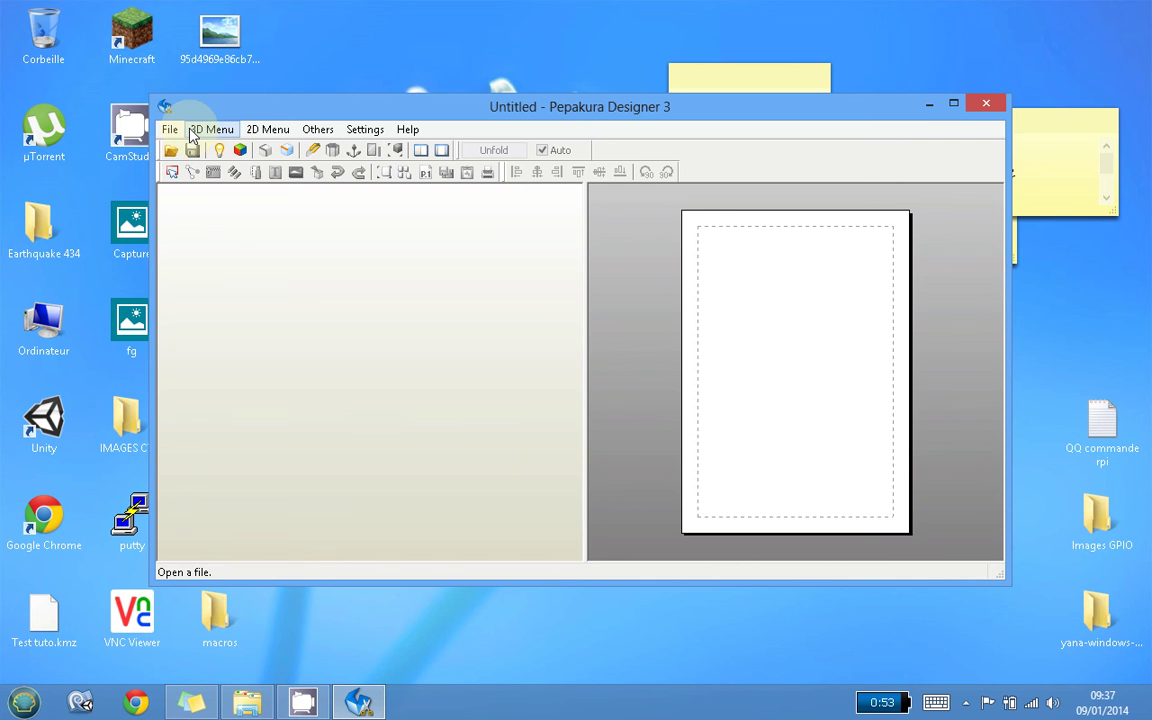
Step: Reposition the Pepakura Designer window and open Test tuto.kmz from the Bureau folder
left_click_drag(254, 116, 287, 127)
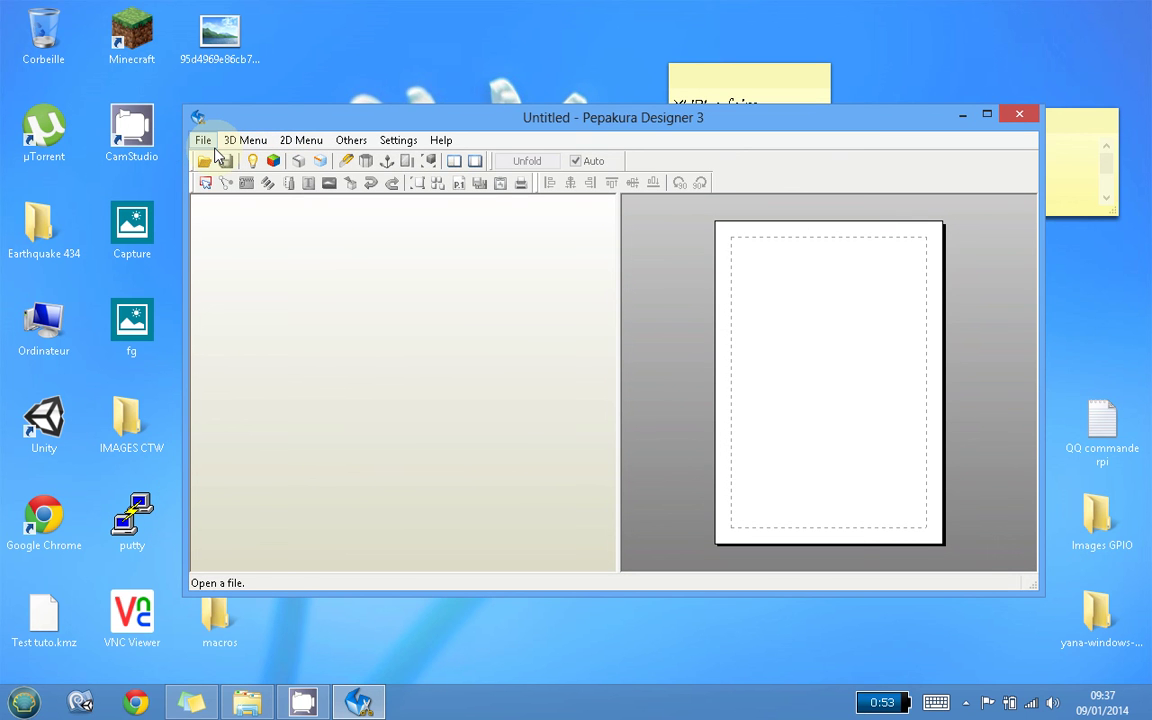
left_click(210, 158)
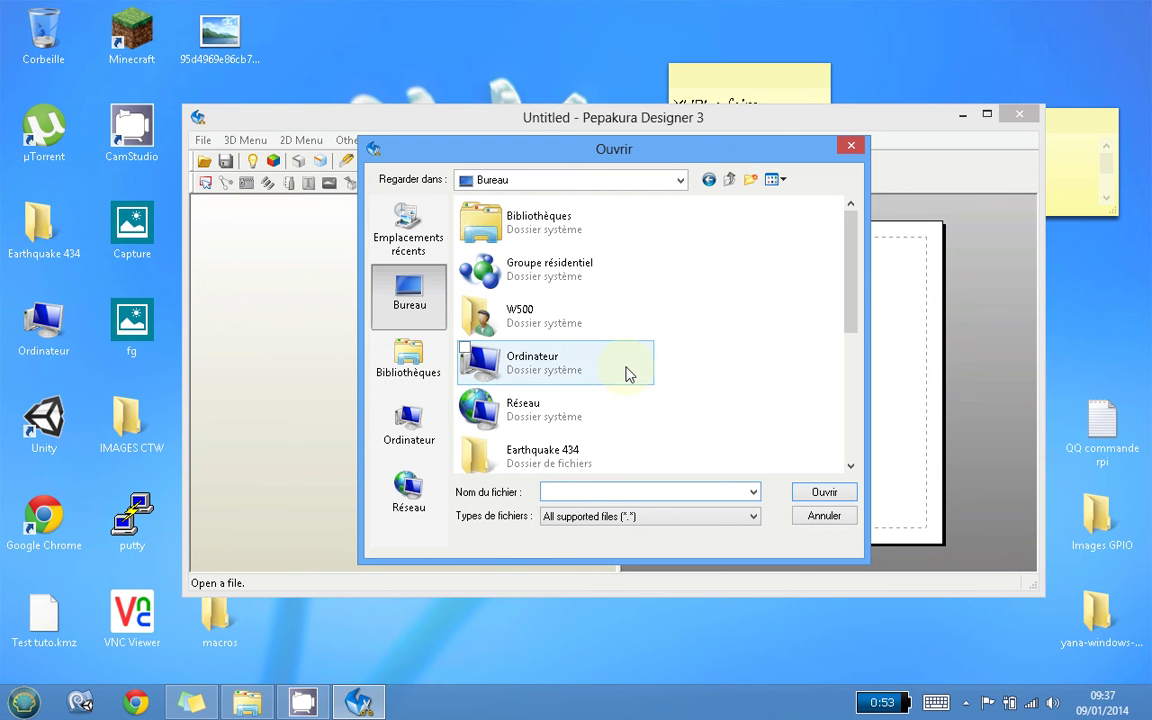
left_click_drag(865, 308, 842, 470)
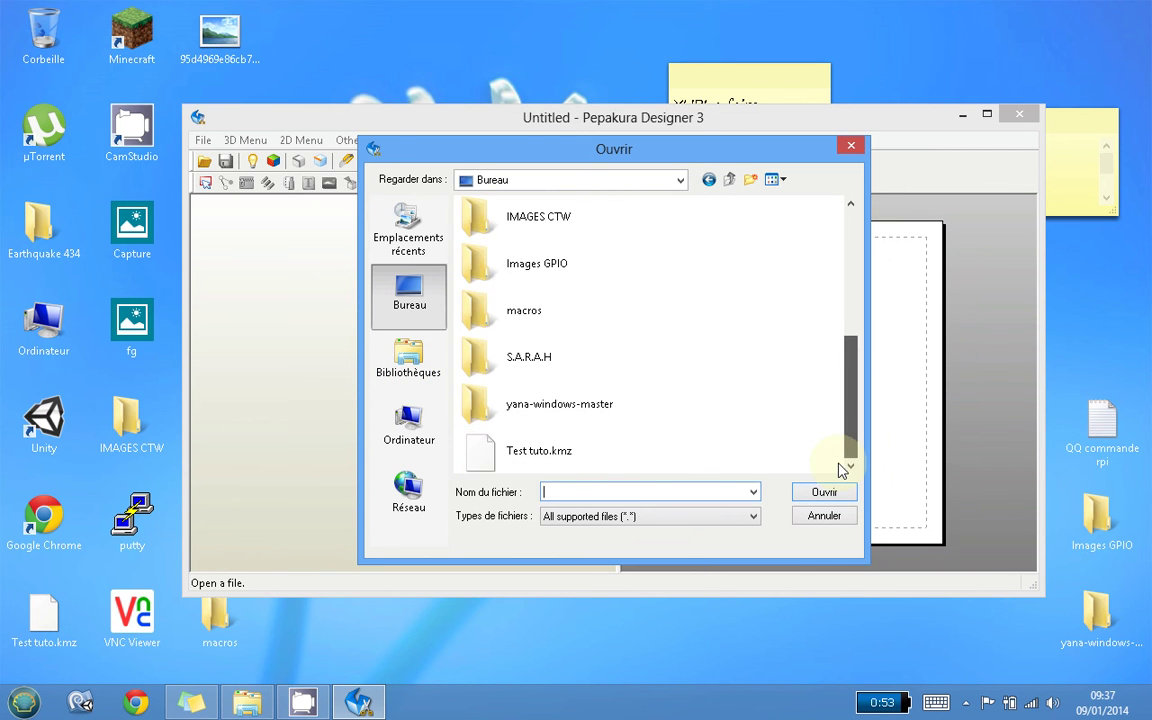
double_click(549, 461)
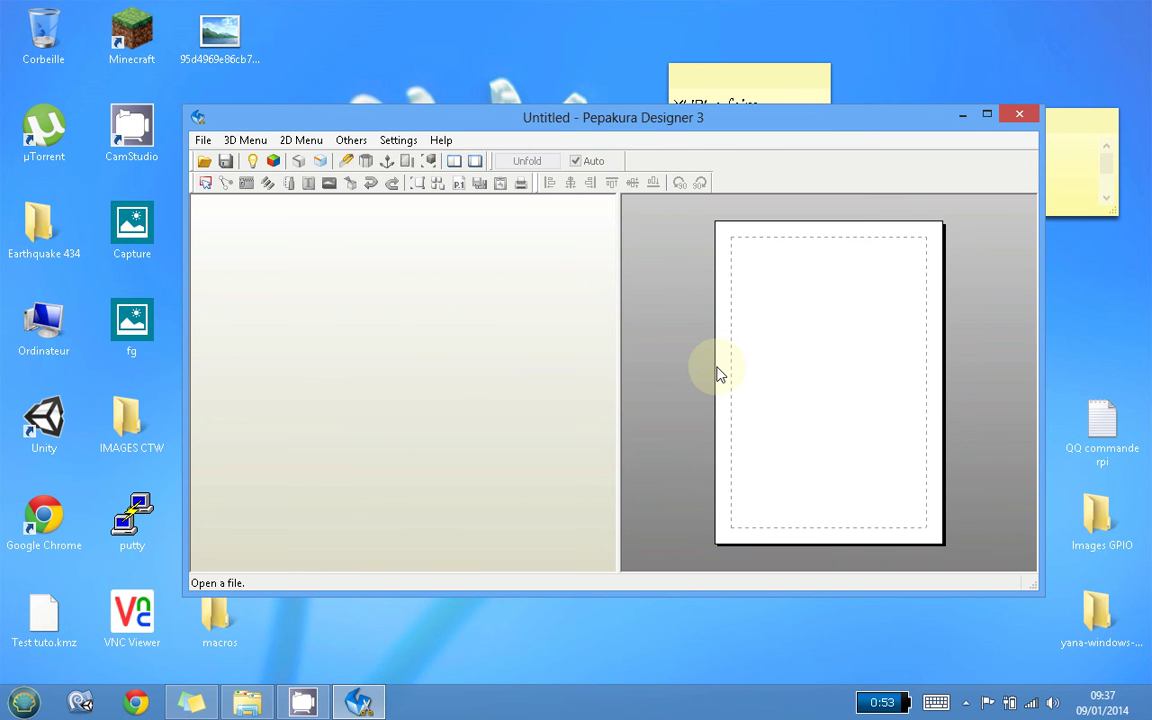
Step: Unfold the box model into a flat paper pattern with automatic unfolding
left_click_drag(573, 377, 463, 279)
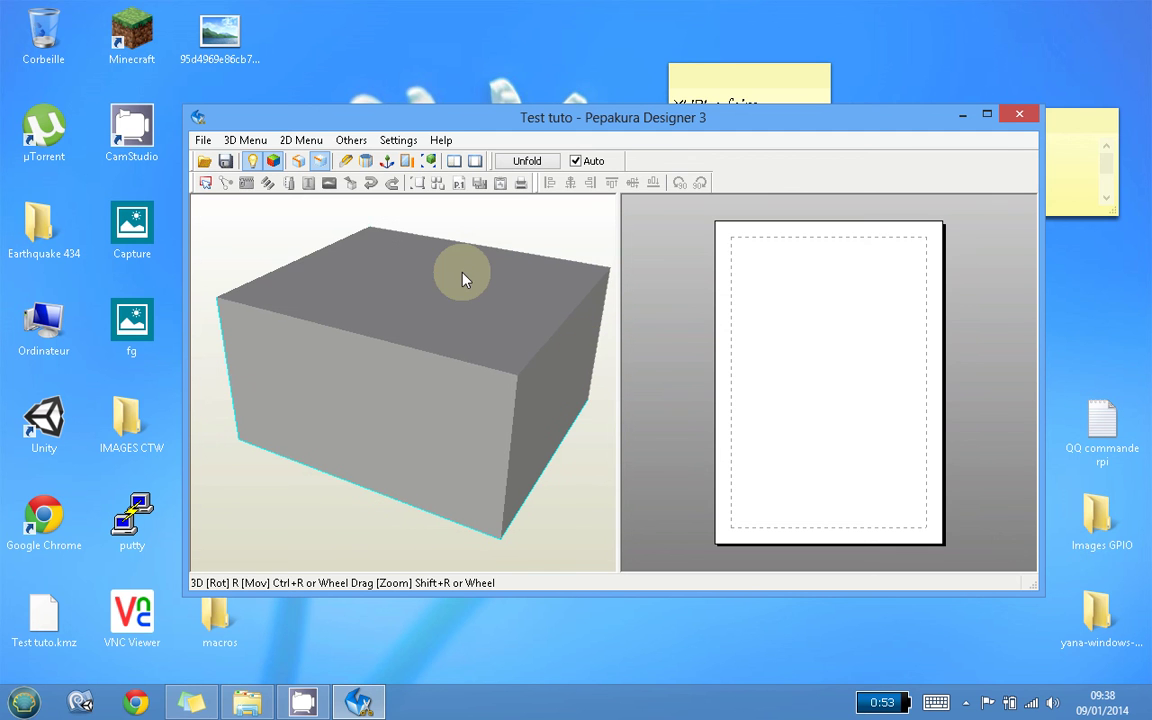
right_click_drag(462, 273, 556, 349)
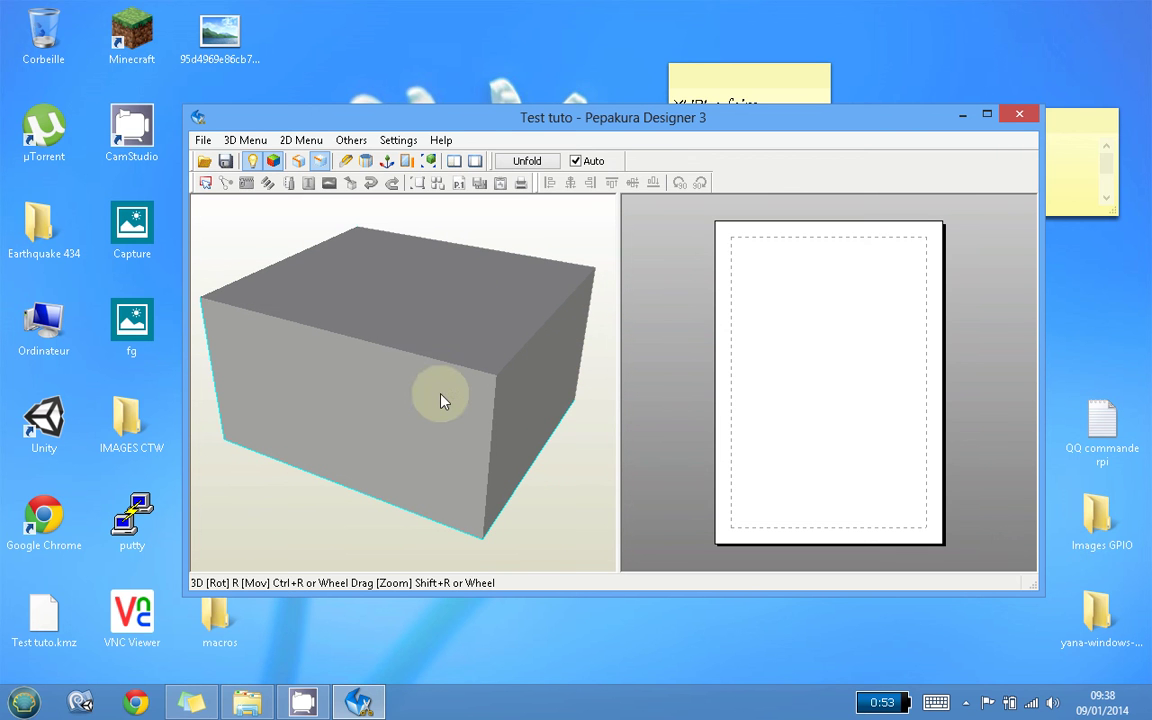
left_click(526, 163)
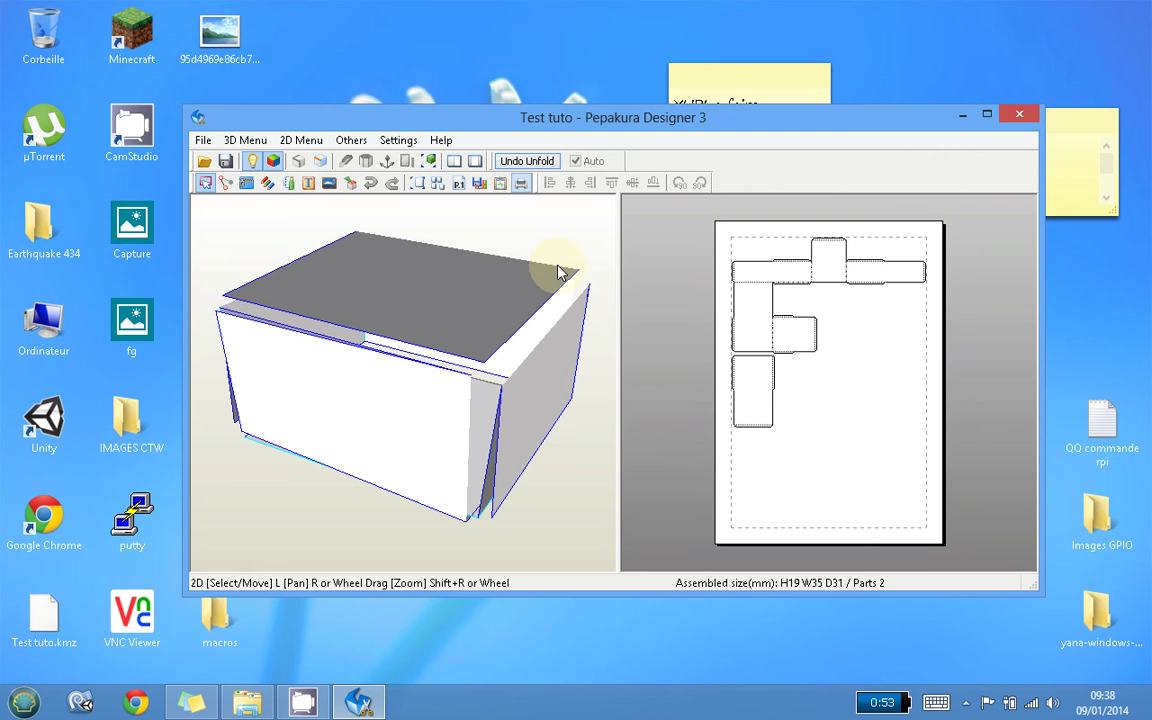
Step: Review the print and paper settings without changing them, and examine the unfolded box from another side
left_click(203, 140)
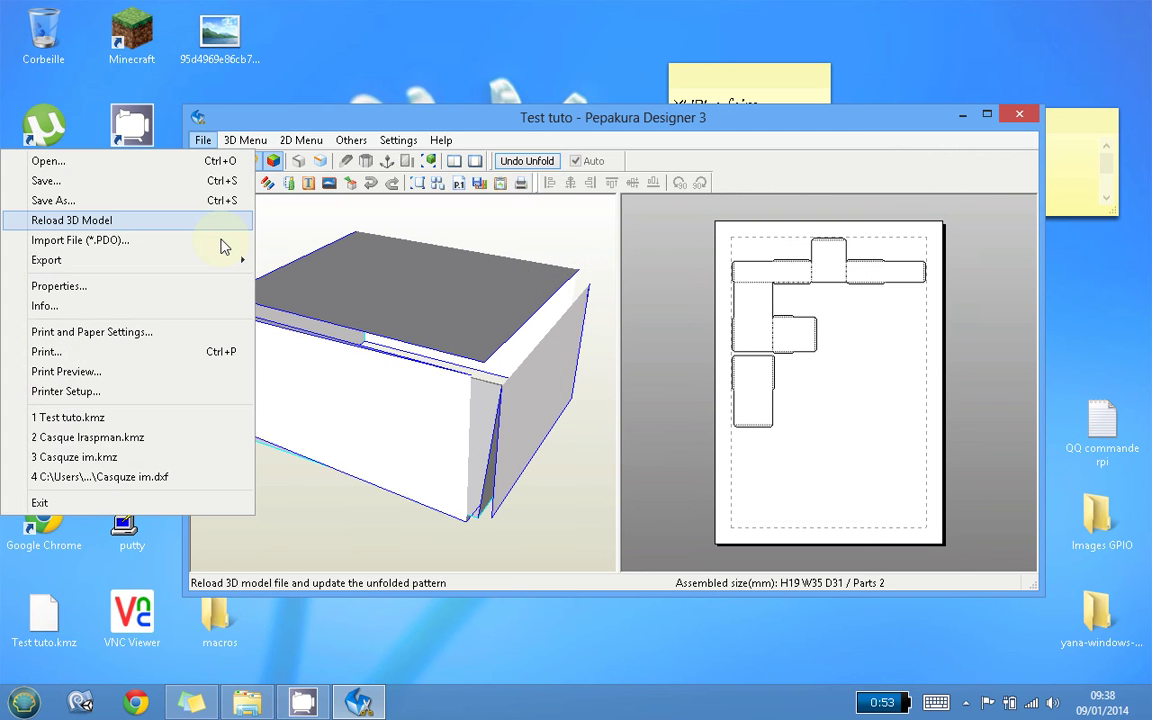
left_click(92, 331)
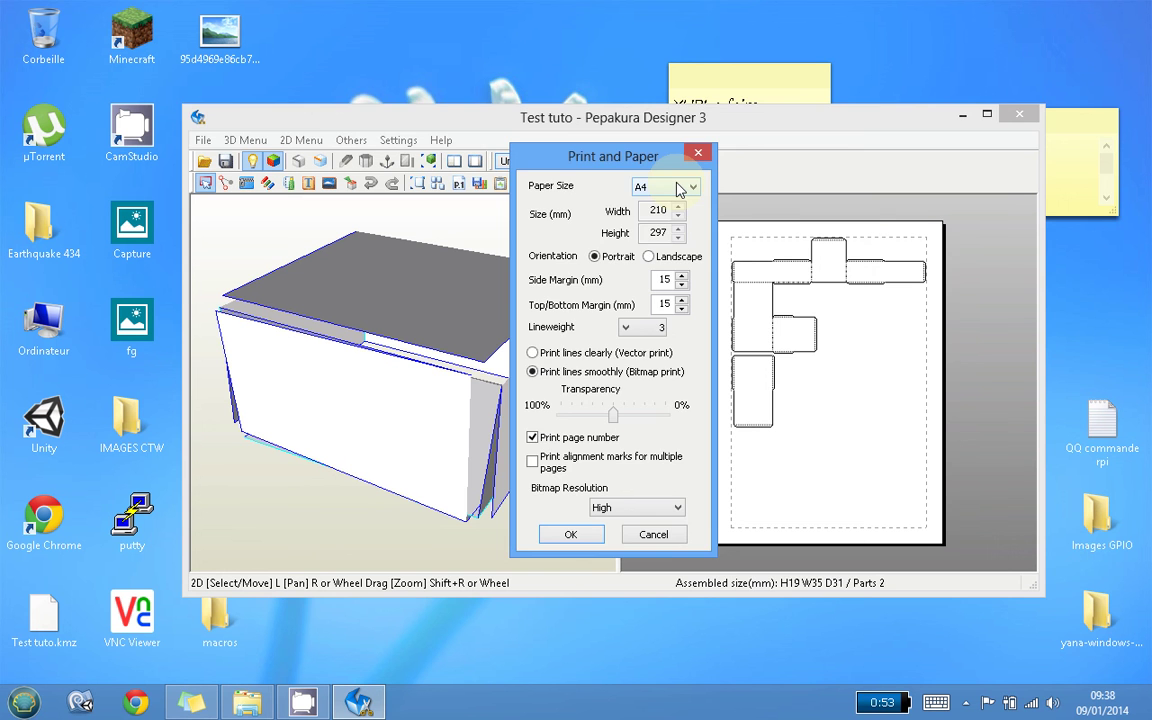
left_click(698, 153)
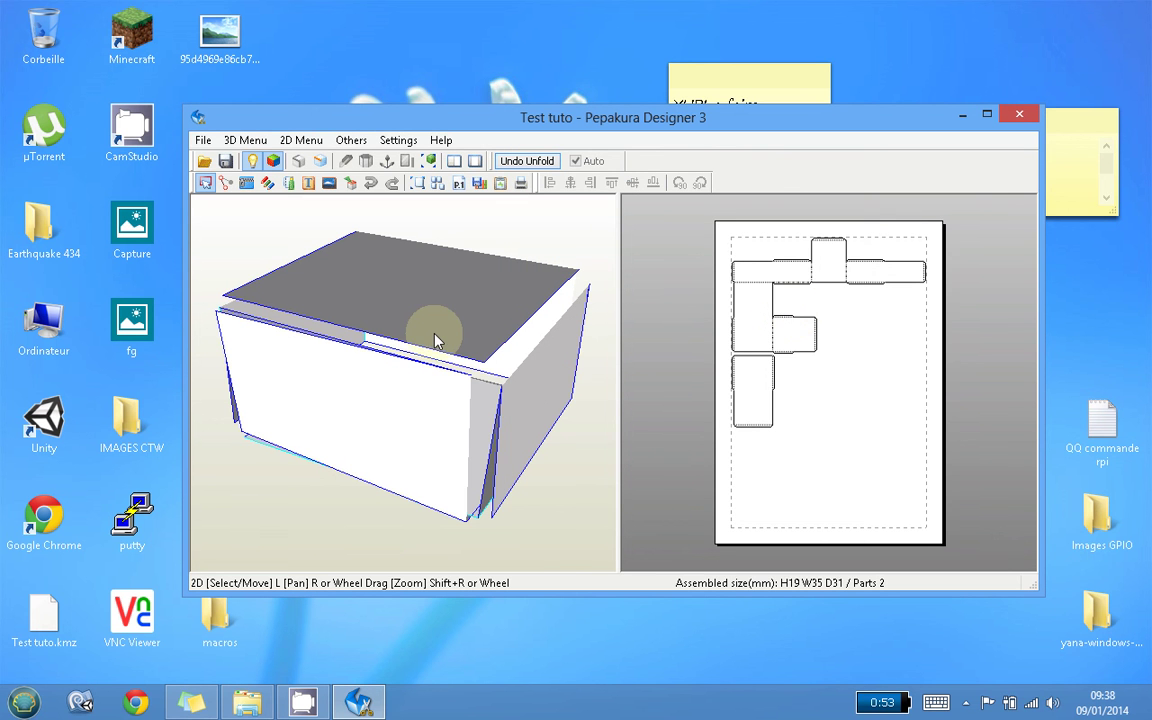
left_click_drag(435, 340, 810, 372)
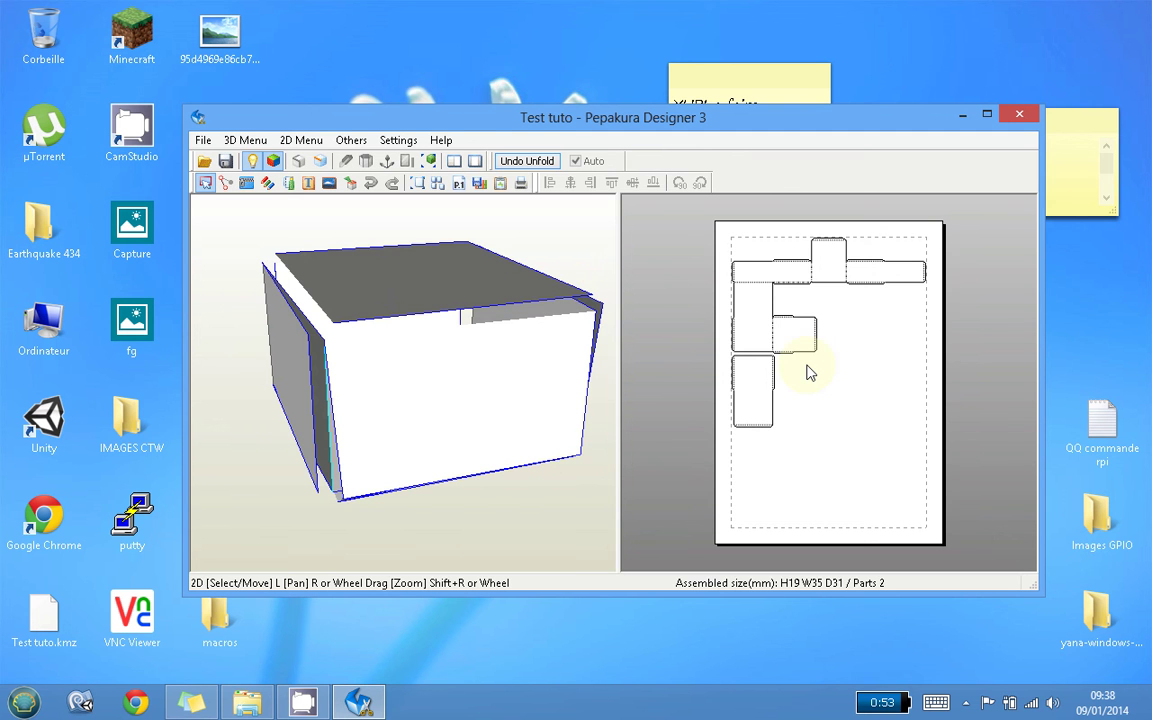